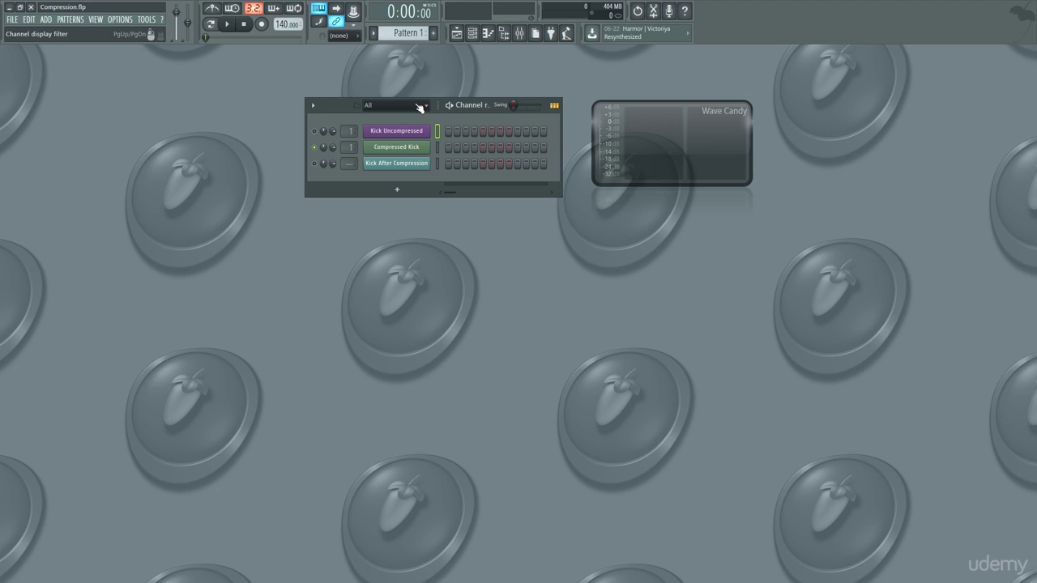
Step: Compare the sample waveforms of the Kick Uncompressed and Compressed Kick channels, and close both channel windows
left_click(414, 131)
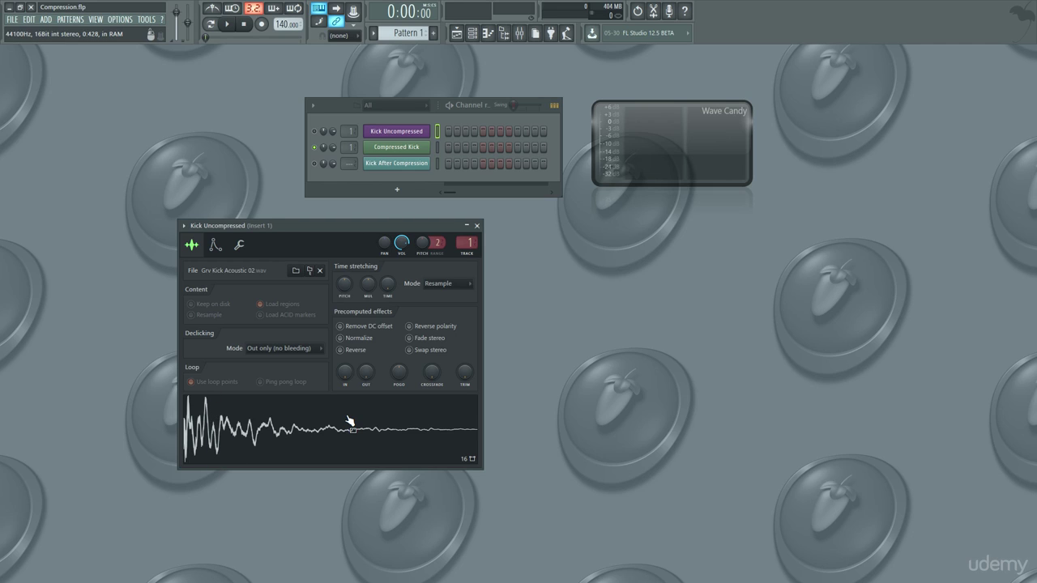
left_click(418, 154)
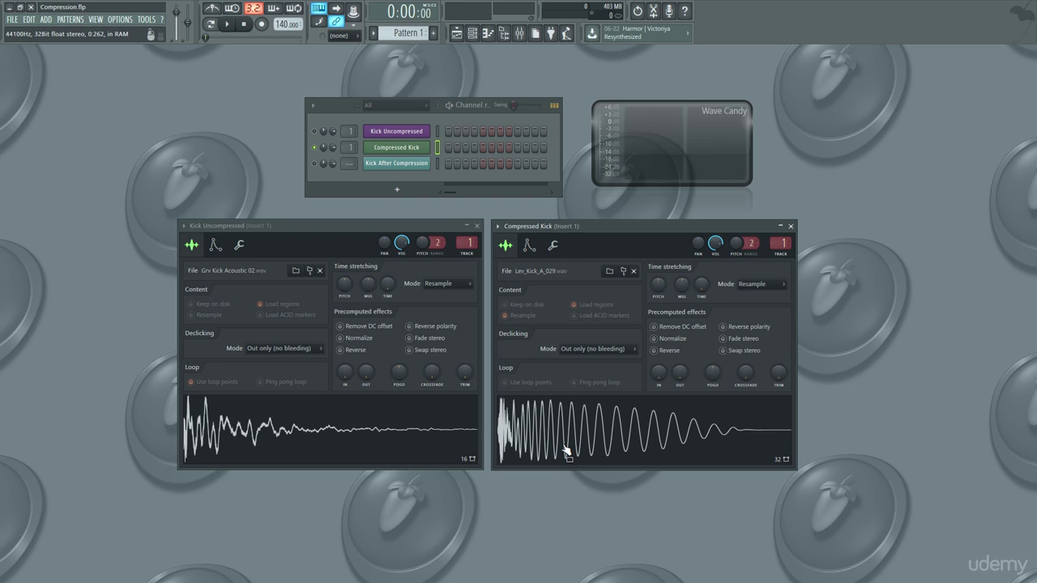
left_click(477, 226)
left_click(791, 226)
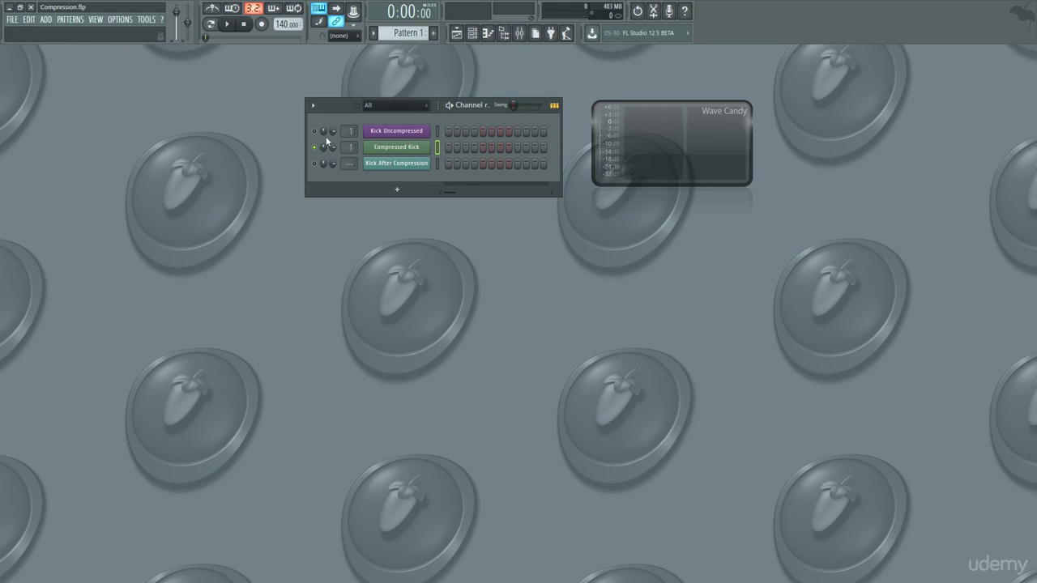
Step: Open the Fruity Limiter on mixer track Insert 1 and switch it to compressor mode
left_click(520, 32)
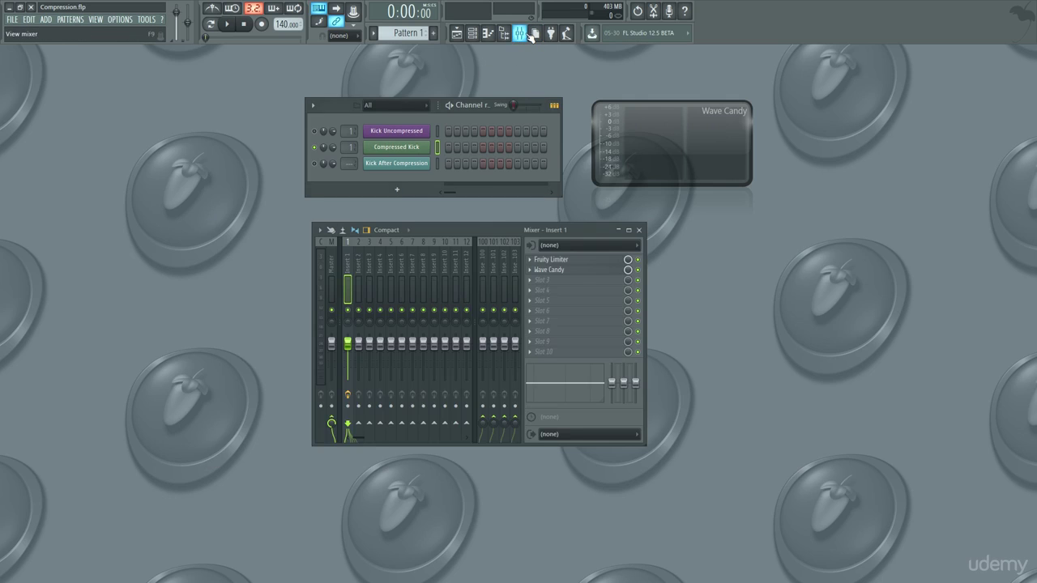
left_click(568, 259)
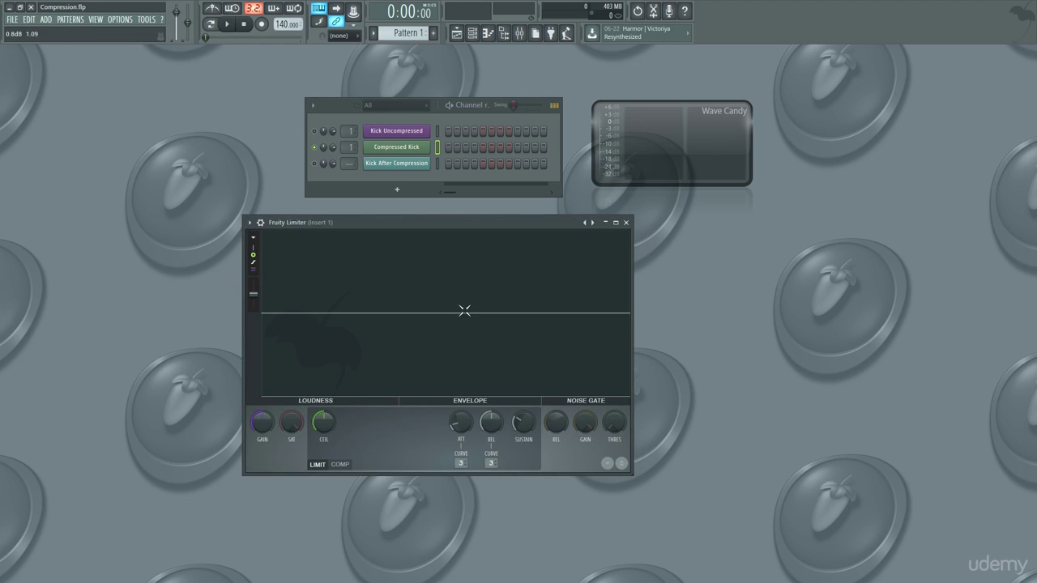
left_click(341, 464)
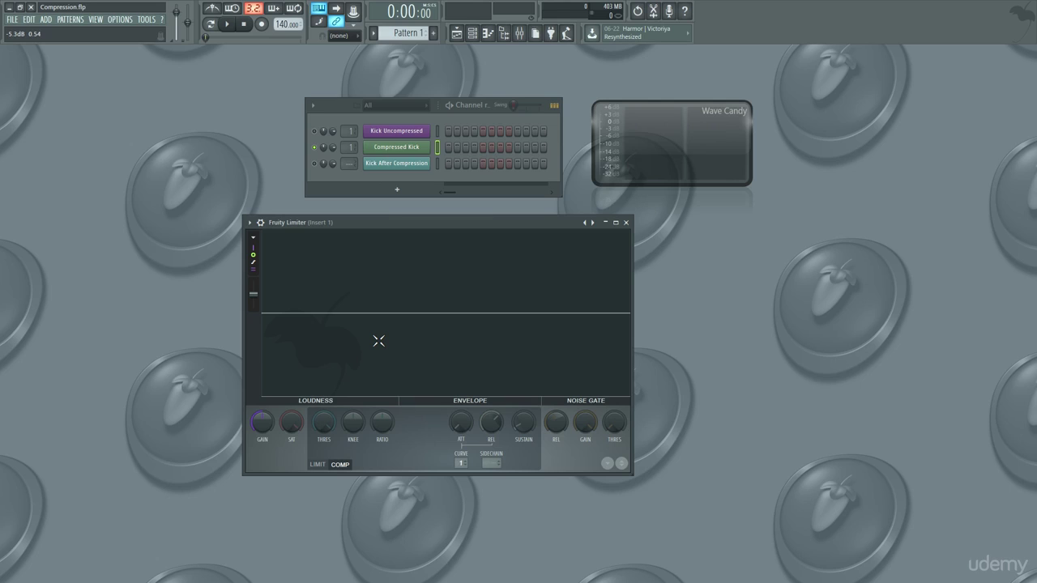
Step: Play the Compressed Kick and Kick Uncompressed channels repeatedly to compare their peaks in the Fruity Limiter display
key("z")
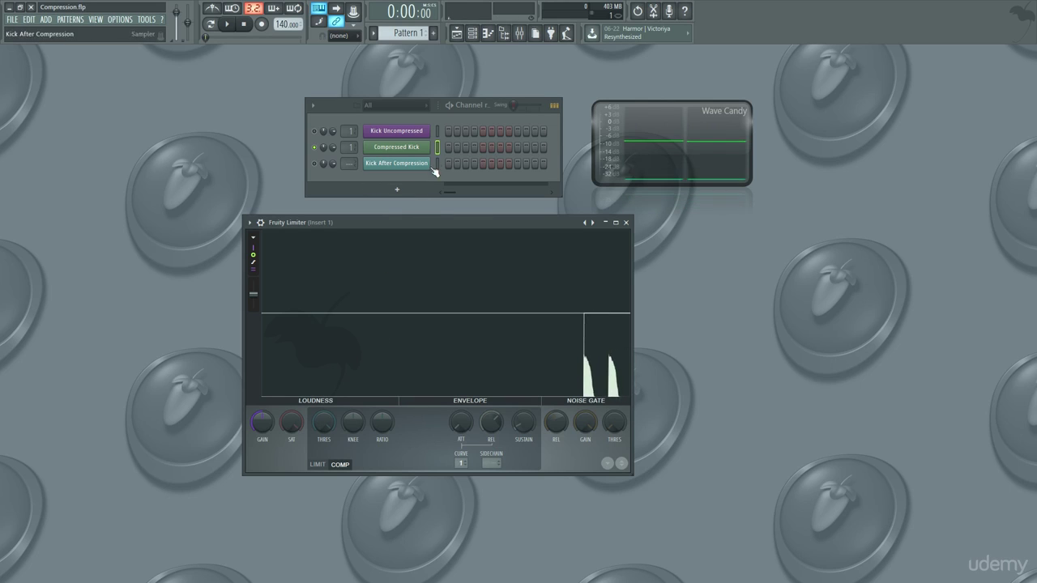
left_click(438, 130)
key("z")
key("z")
key("z")
key("z")
key("z")
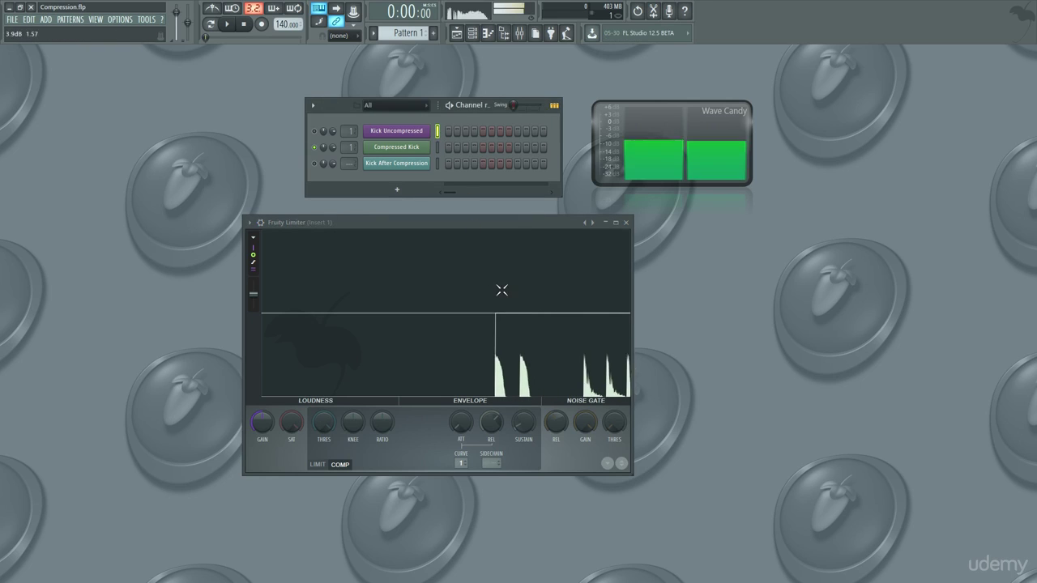
key("z")
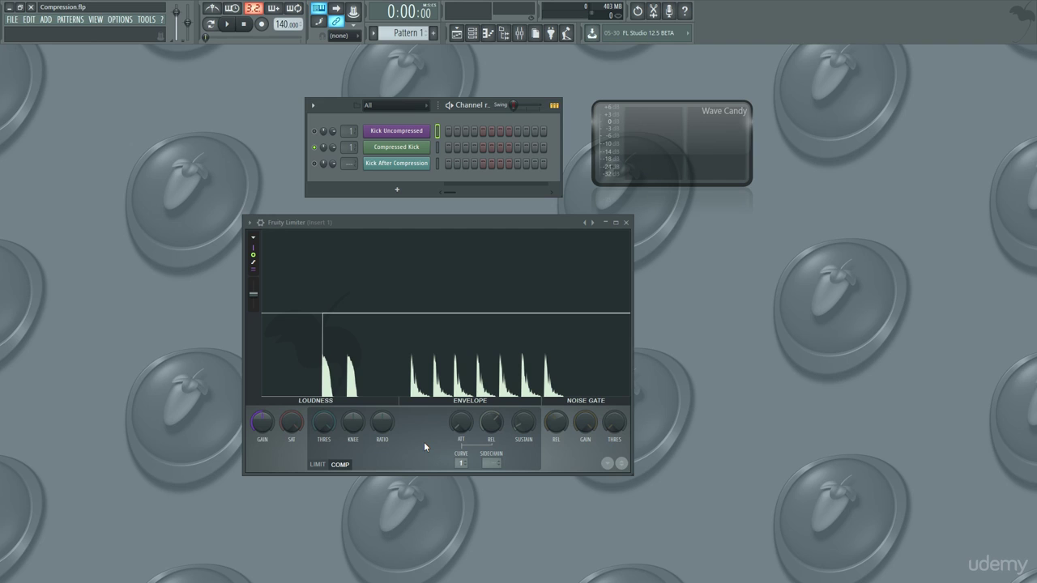
Step: Lower the compressor threshold well below the Kick Uncompressed peaks and raise the compression ratio
left_click(323, 425)
left_click_drag(323, 424, 323, 452)
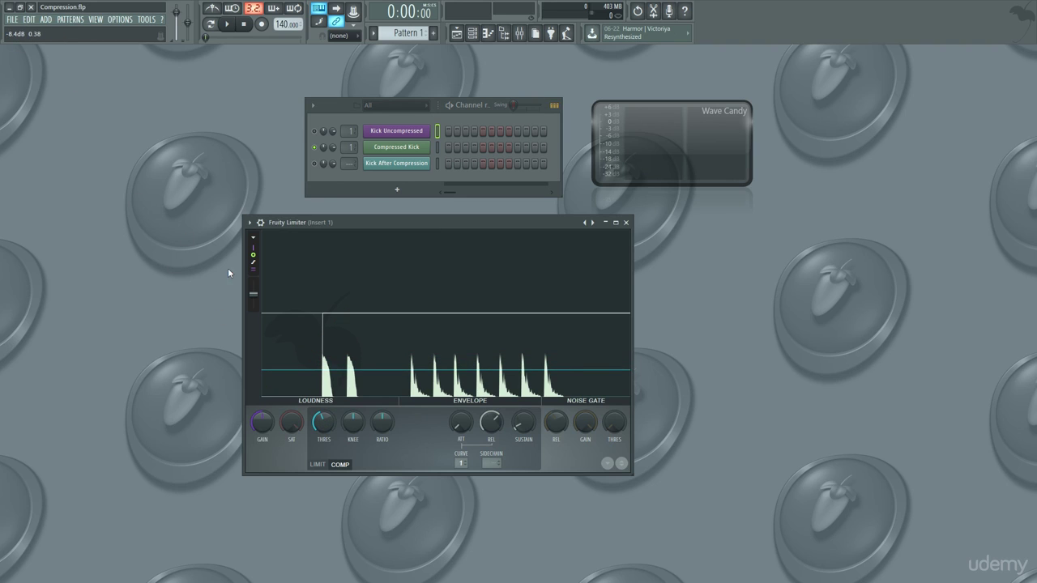
mouse_move(322, 422)
left_mouse_down()
mouse_move(323, 435)
mouse_move(325, 421)
left_mouse_up()
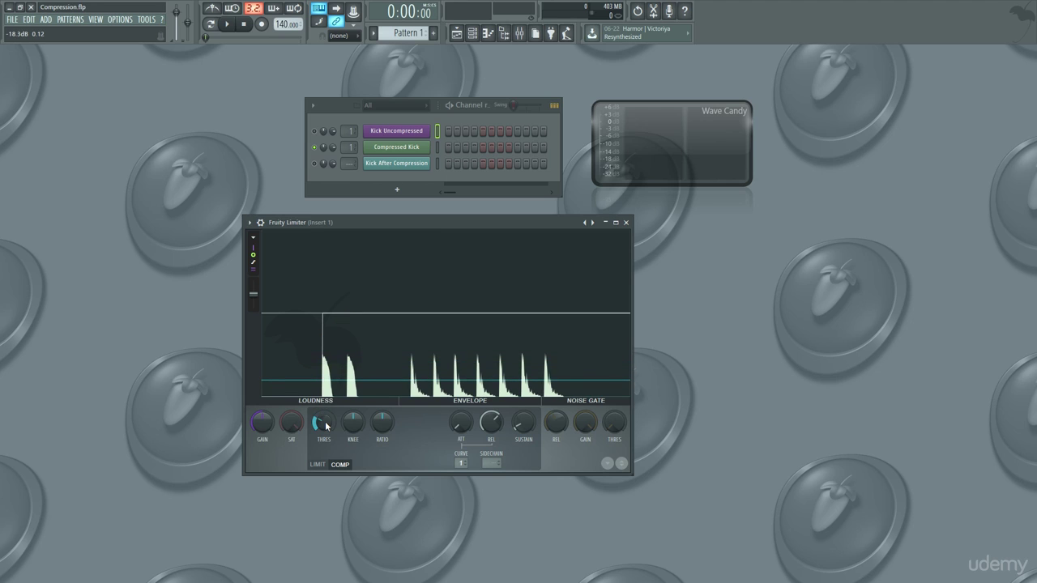
left_click_drag(394, 379, 391, 383)
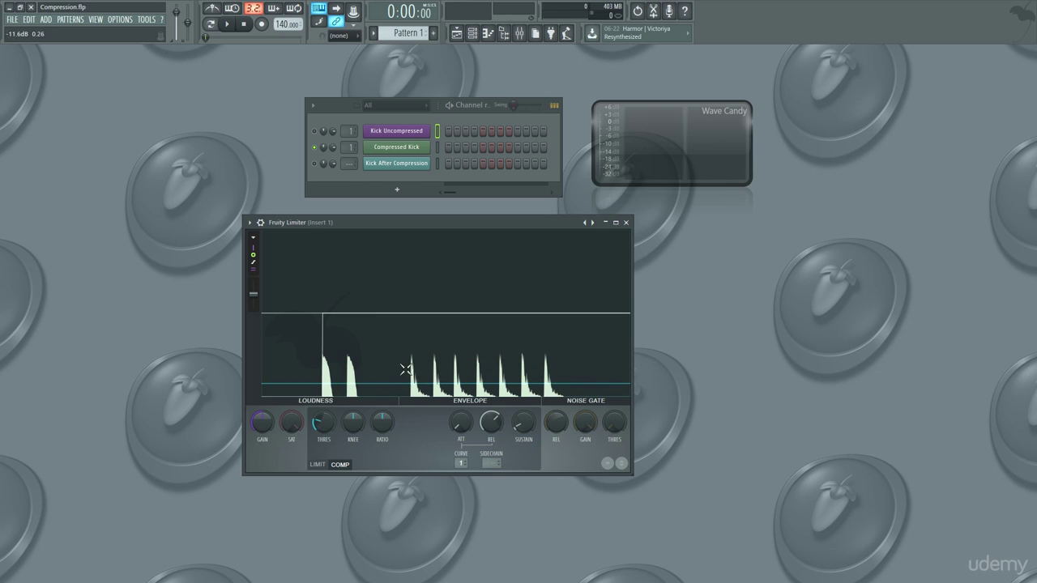
mouse_move(323, 421)
left_mouse_down()
mouse_move(322, 433)
mouse_move(331, 417)
left_mouse_up()
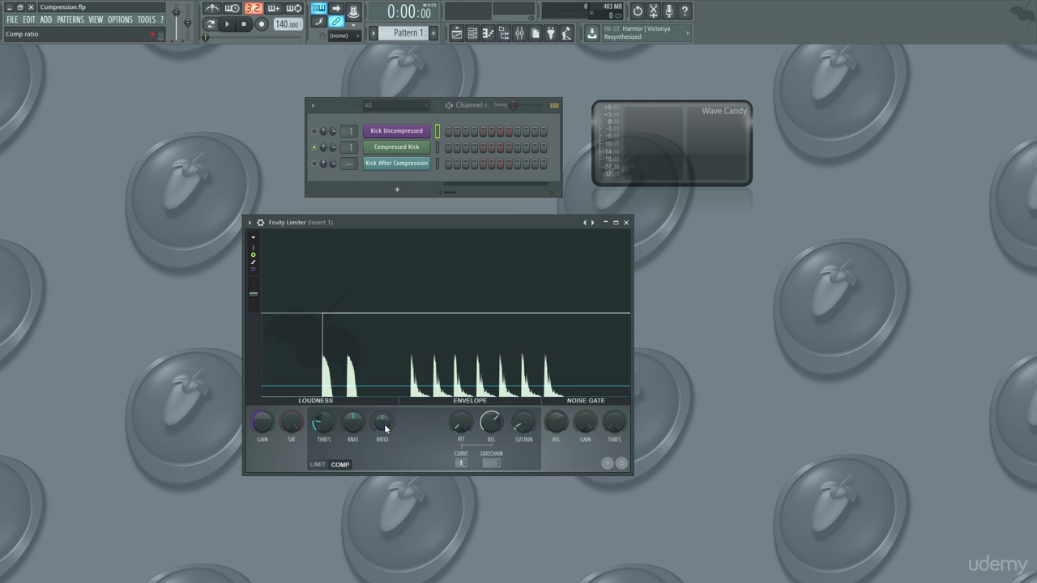
left_click_drag(386, 429, 389, 410)
Step: Play the uncompressed kick while switching between the limiter's spare state and the compressed settings to compare them
left_click(624, 469)
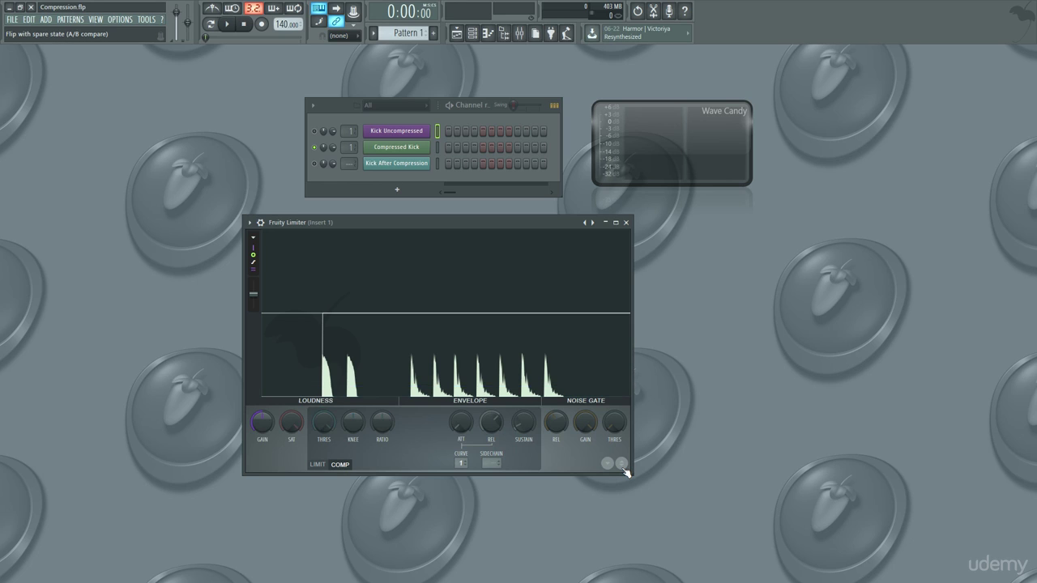
left_click(624, 468)
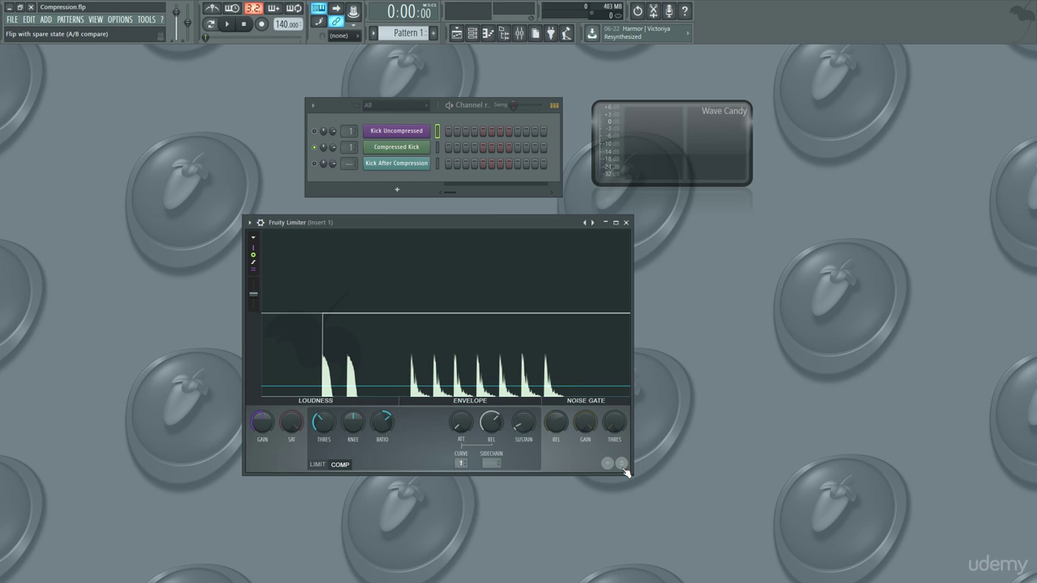
left_click(624, 469)
key("x")
key("x")
key("x")
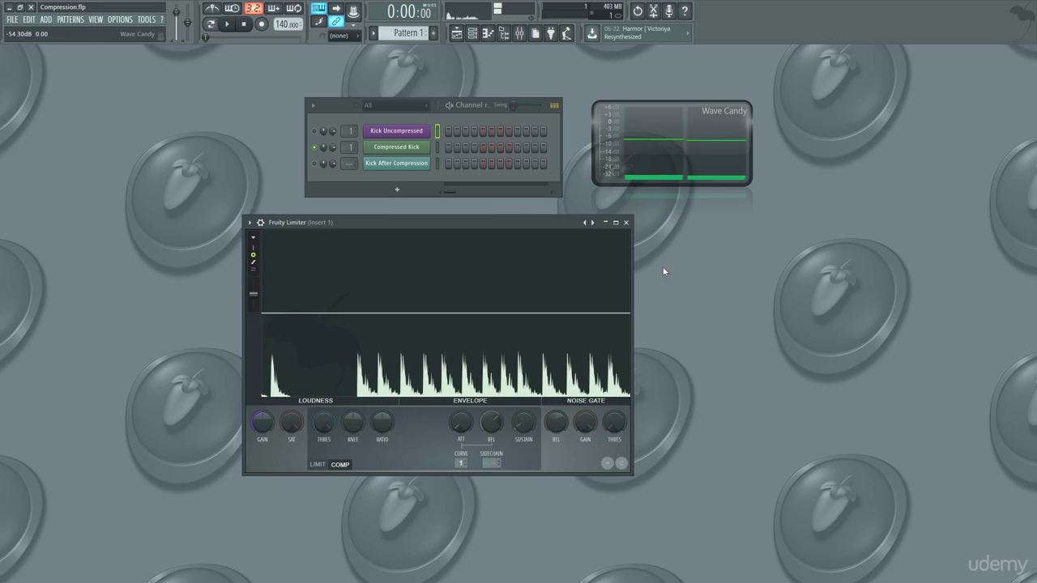
left_click(621, 465)
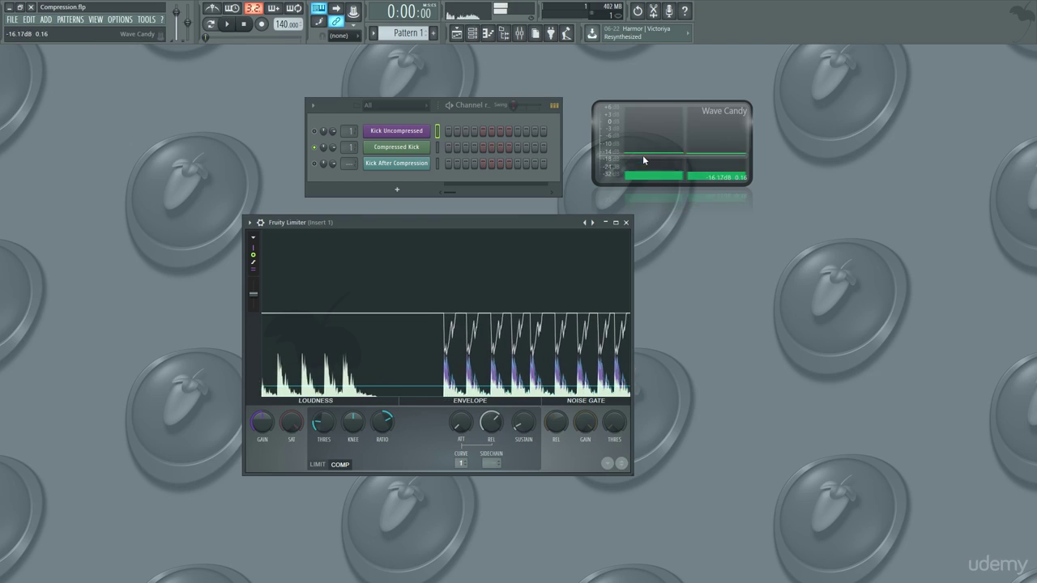
Step: Review the Kick Uncompressed waveform and raise the Fruity Limiter's gain to make up for the compressed level
left_click(411, 131)
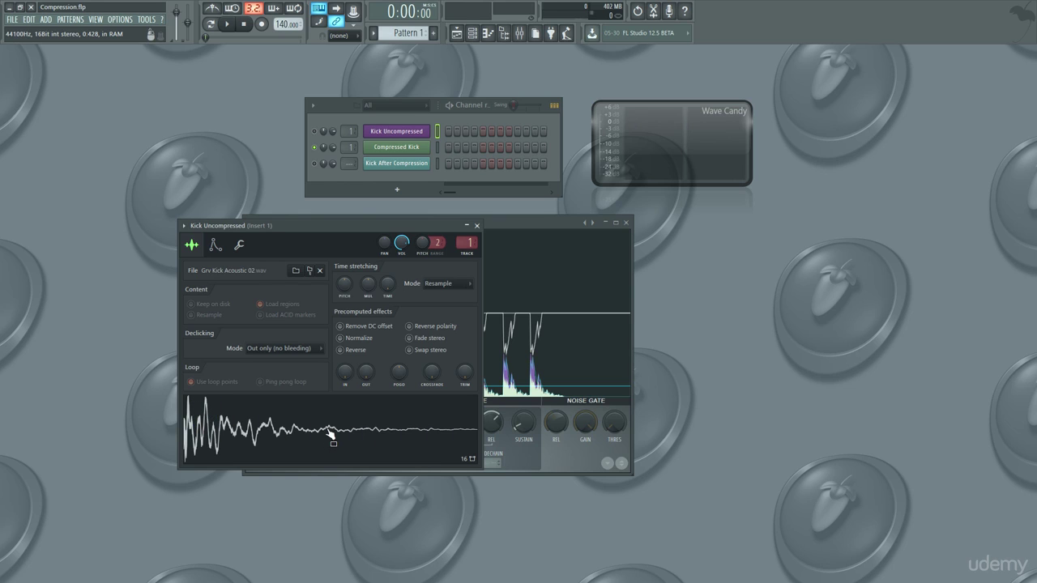
left_click(477, 225)
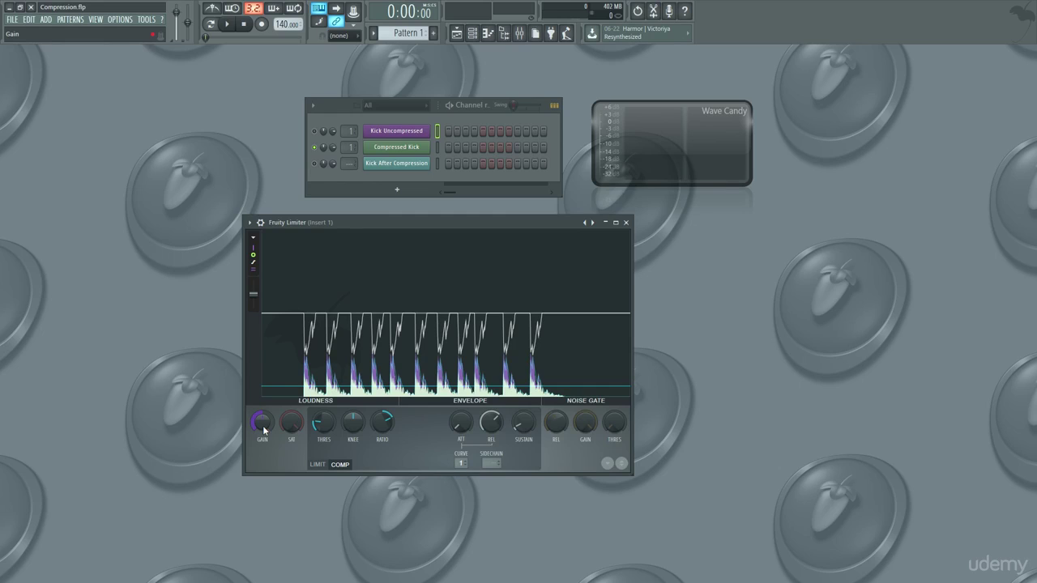
key("space")
left_click_drag(263, 426, 263, 391)
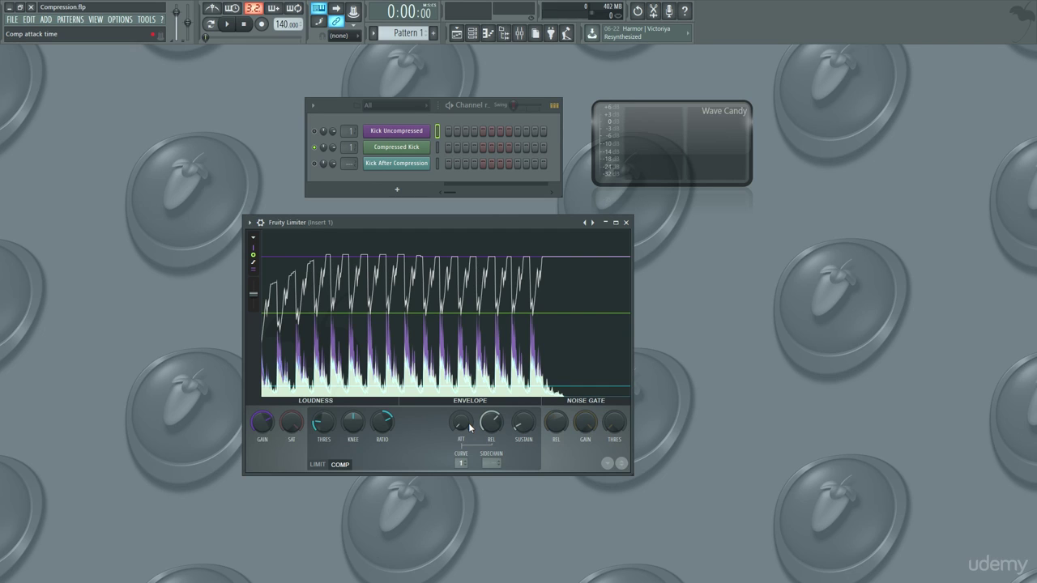
Step: Try a longer compressor attack and a release of about 871 ms while playing the kick
key("space")
mouse_move(468, 423)
left_mouse_down()
mouse_move(468, 399)
mouse_move(468, 424)
left_mouse_up()
key("space")
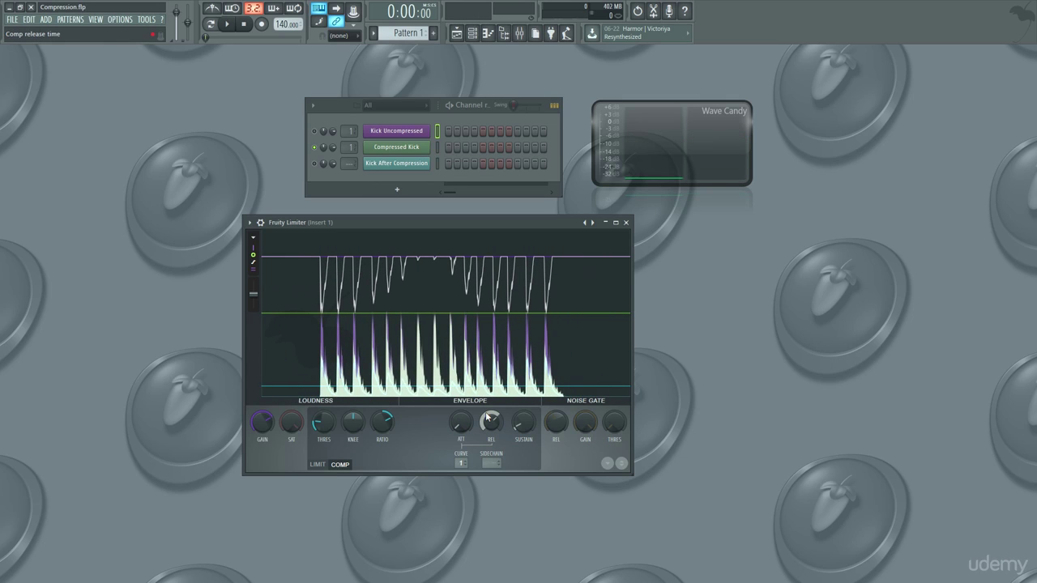
mouse_move(486, 416)
left_mouse_down()
mouse_move(486, 429)
mouse_move(490, 401)
left_mouse_up()
key("space")
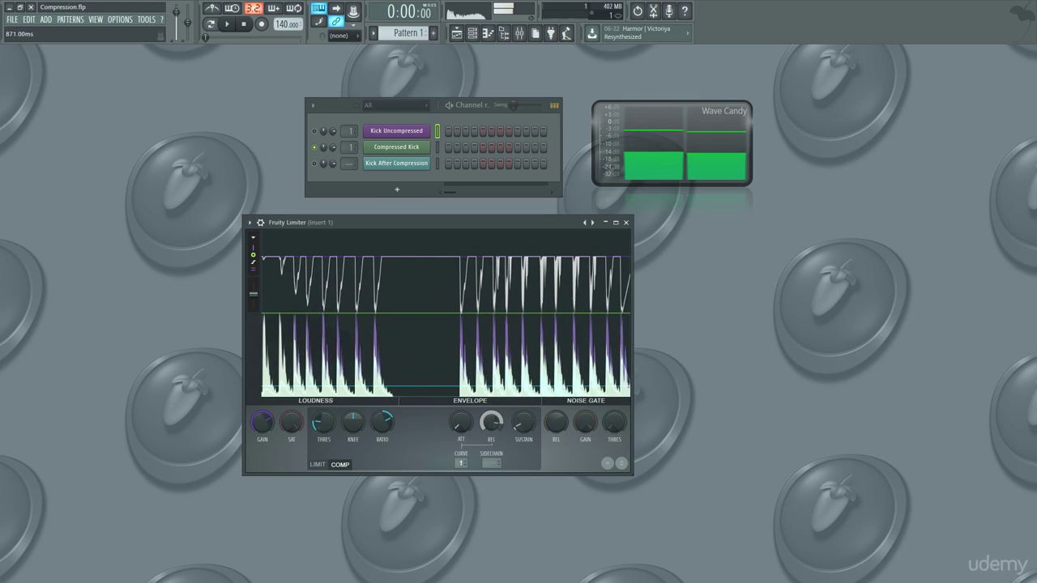
Step: Reset the compressor's release and attack times to their default values
right_click(491, 421)
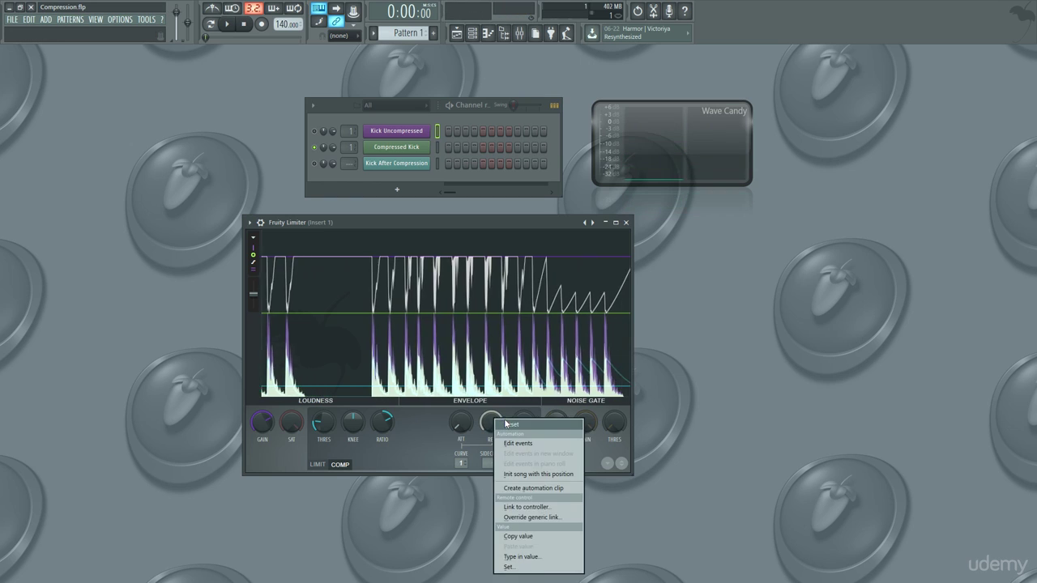
key("Escape")
right_click(460, 421)
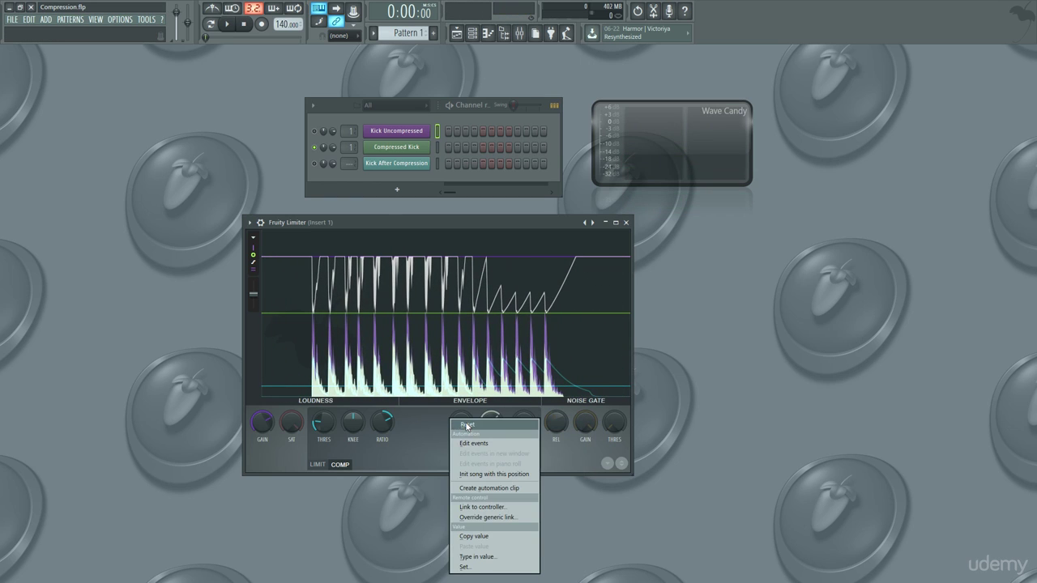
left_click(466, 423)
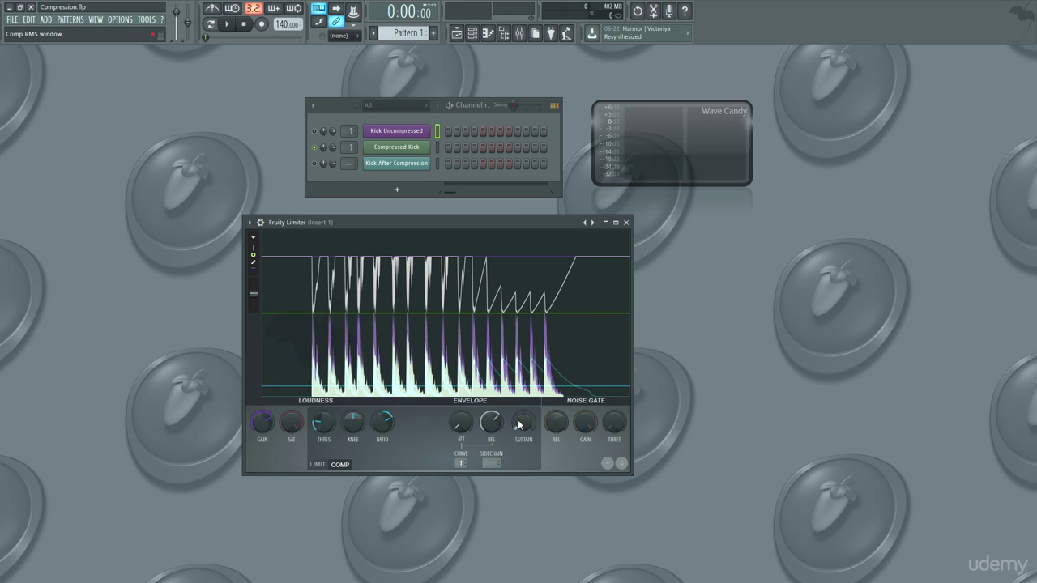
Step: Close the Fruity Limiter and compare the Kick Uncompressed and Kick After Compression samples by waveform and playback
left_click(626, 222)
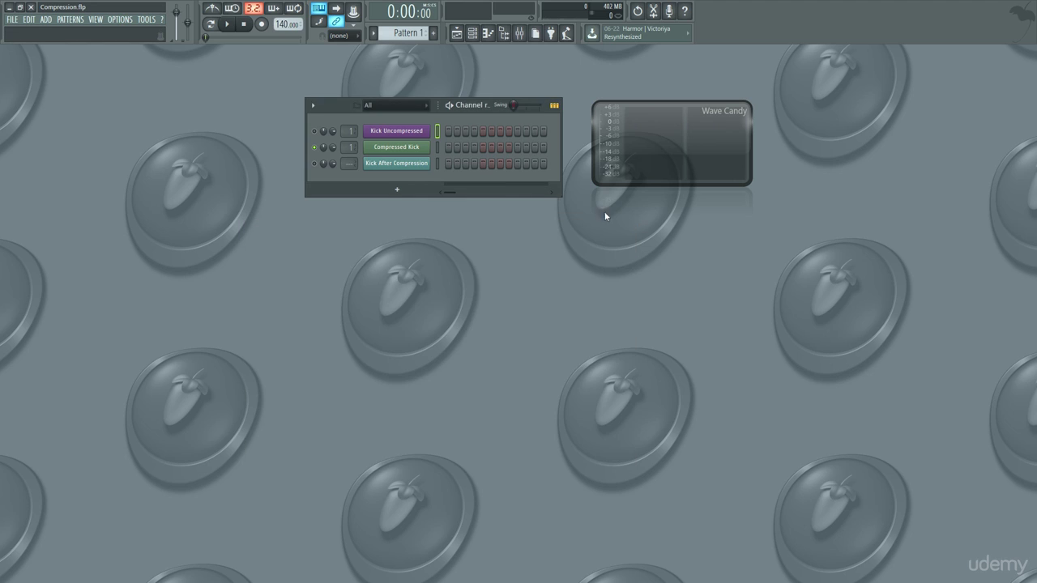
left_click(418, 130)
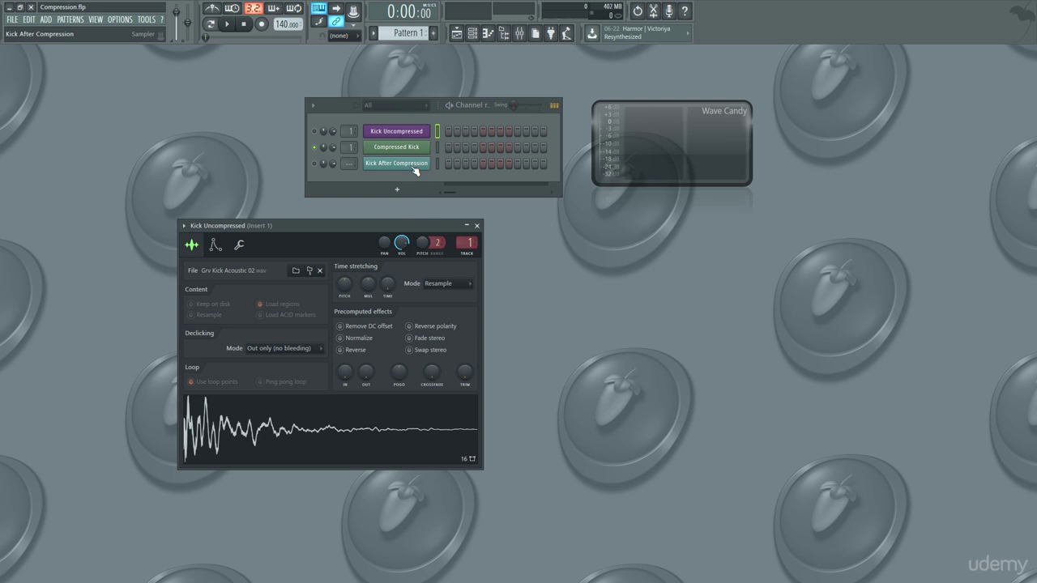
left_click(414, 166)
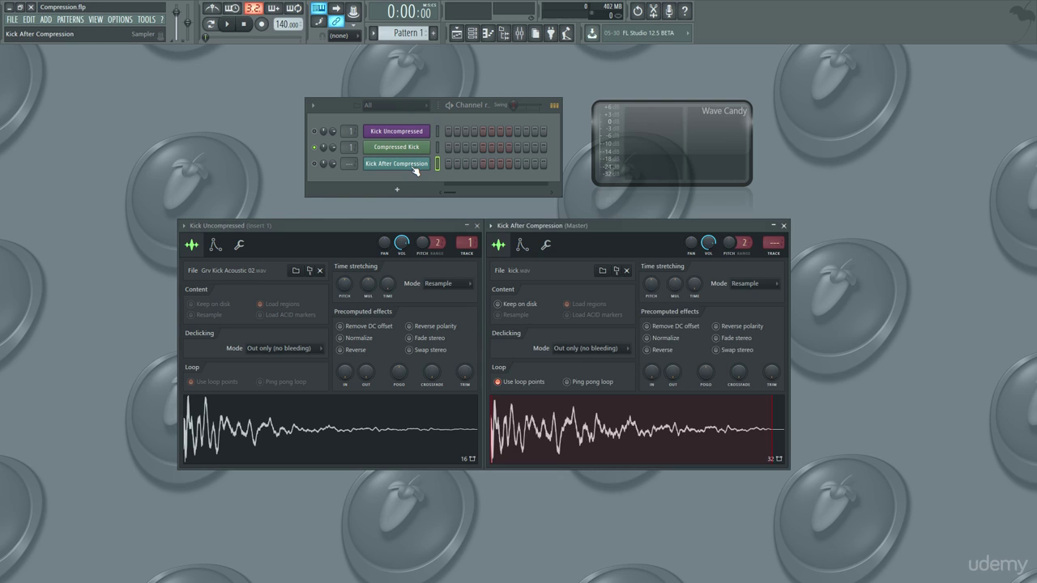
left_click(333, 448)
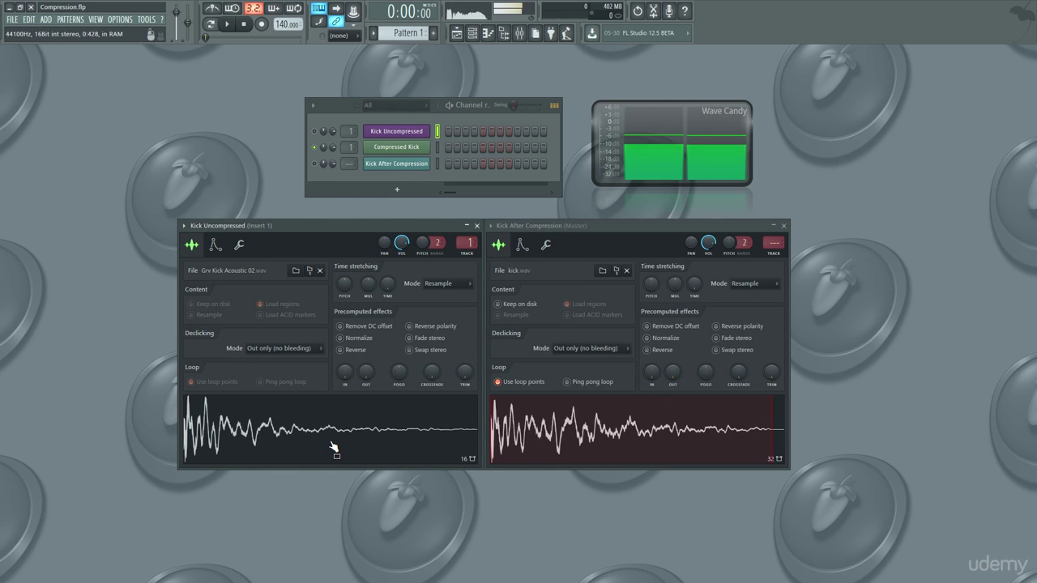
left_click(536, 448)
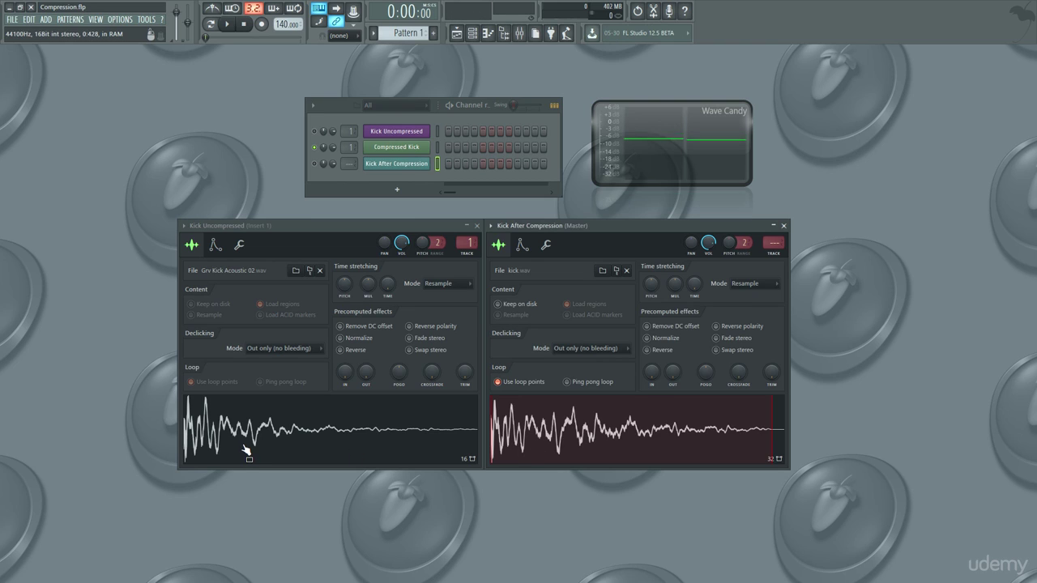